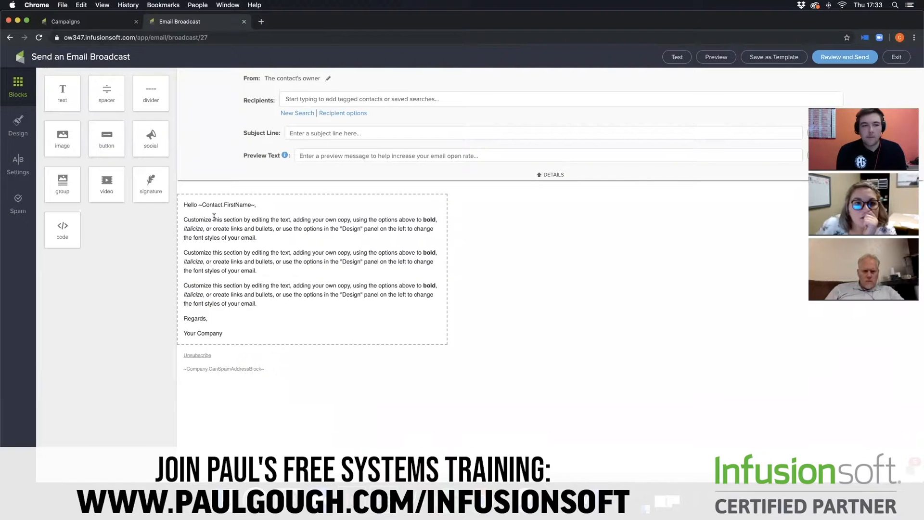
Step: Copy the last two placeholder paragraphs and the sign-off, and delete them from the email's text block
mouse_move(66, 148)
left_mouse_down()
mouse_move(171, 198)
mouse_move(268, 319)
mouse_move(423, 319)
mouse_move(216, 252)
mouse_move(74, 142)
left_mouse_up()
left_click(200, 299)
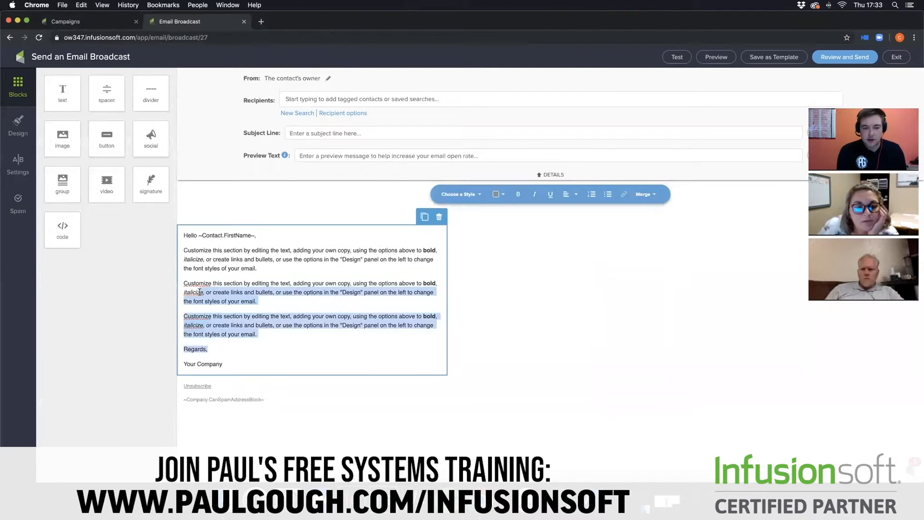
left_click(260, 268)
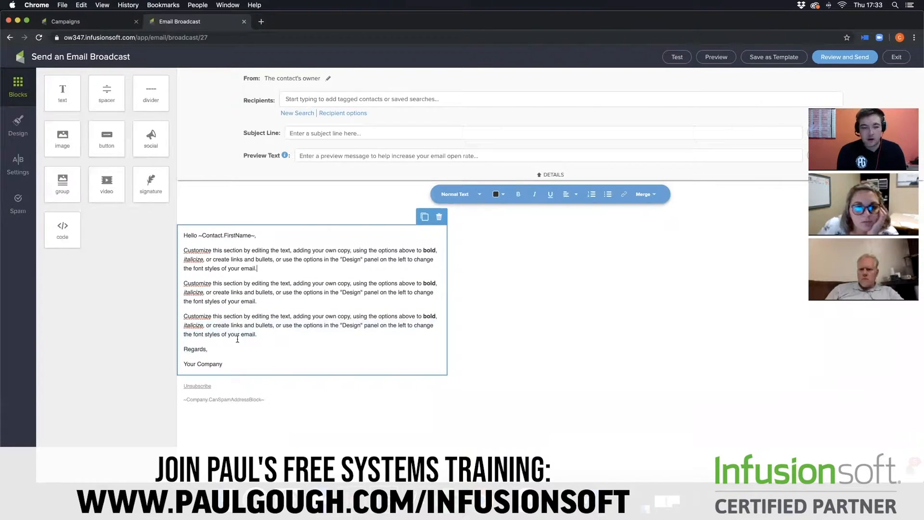
left_click_drag(219, 362, 177, 286)
key("super+c")
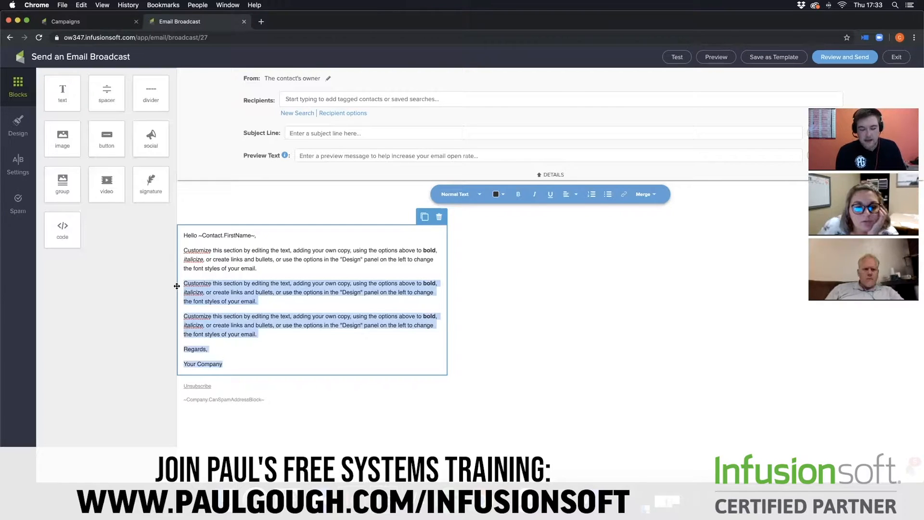
key("BackSpace")
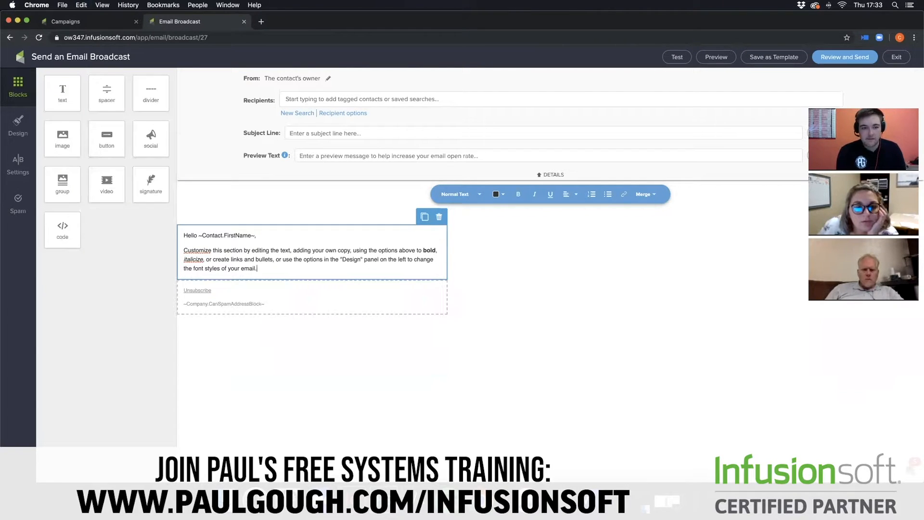
Step: Add an image block under the remaining text and a text block beneath it containing the copied paragraphs and sign-off
left_click_drag(196, 249, 231, 303)
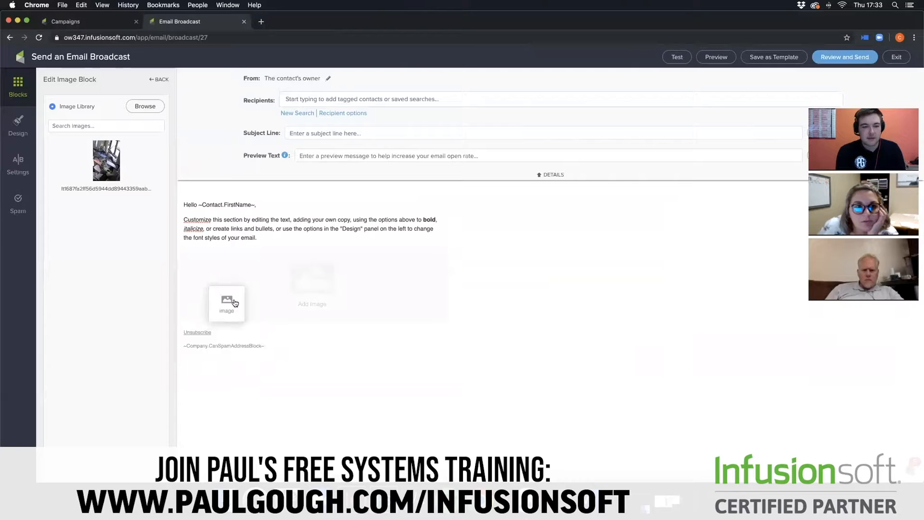
left_click(154, 83)
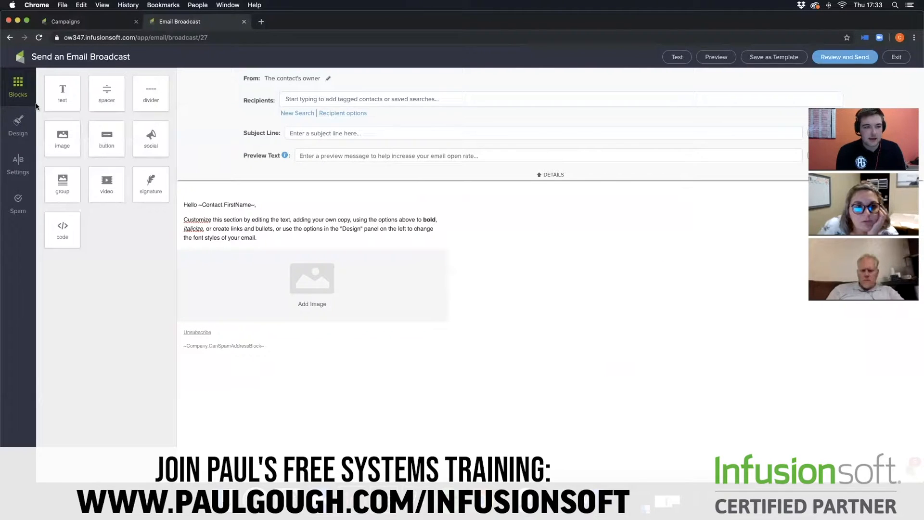
left_click_drag(54, 97, 162, 305)
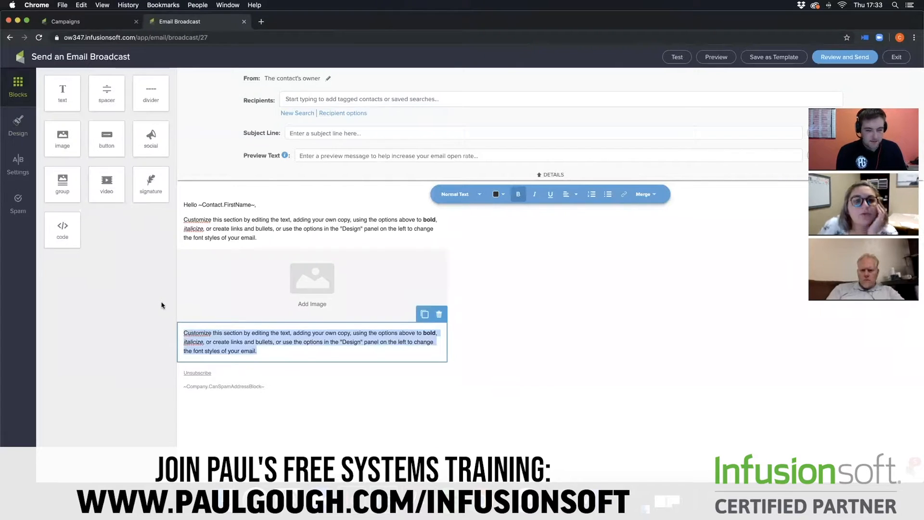
key("super+v")
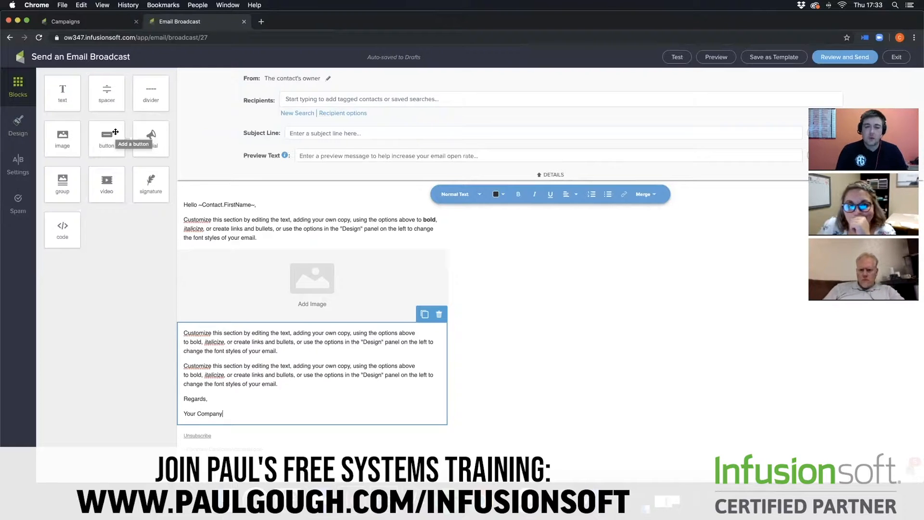
Step: Add a button block in the same row as the image placeholder, on its left side
left_click_drag(112, 182, 66, 148)
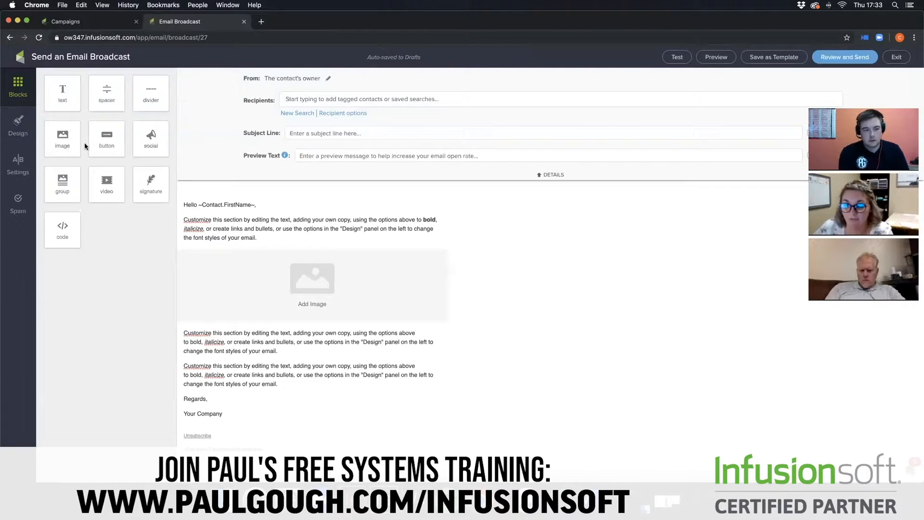
left_click_drag(97, 140, 203, 275)
left_click_drag(227, 325, 237, 302)
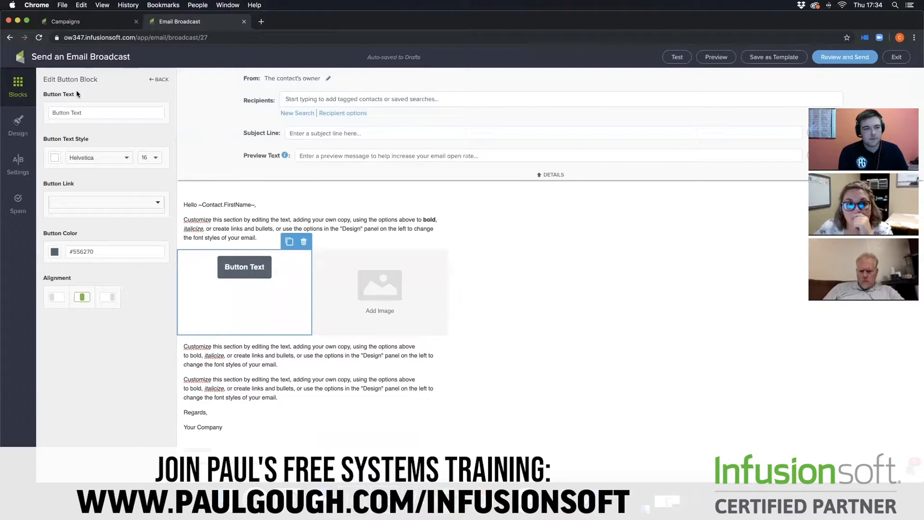
Step: Label the button with the person's first name in the possessive followed by "Newspaper Articles"
left_click_drag(82, 114, 33, 116)
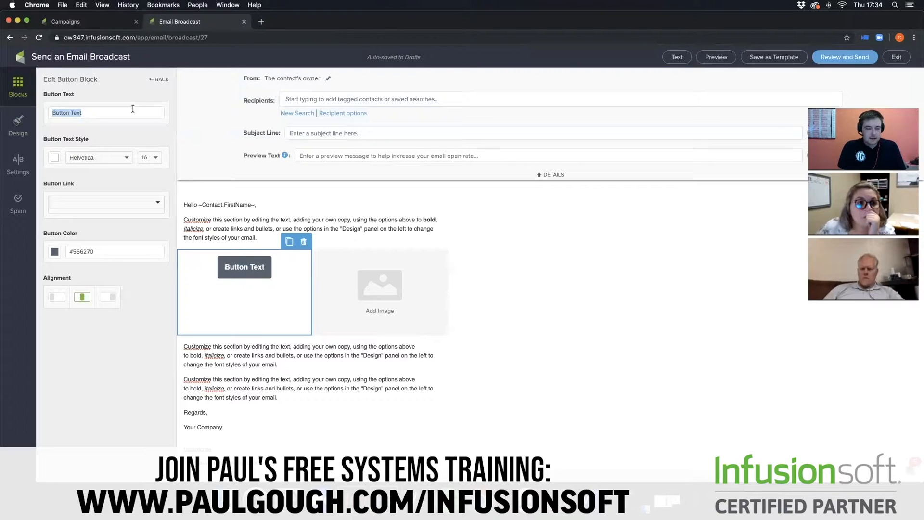
type("News")
key("BackSpace")
key("BackSpace")
key("BackSpace")
key("BackSpace")
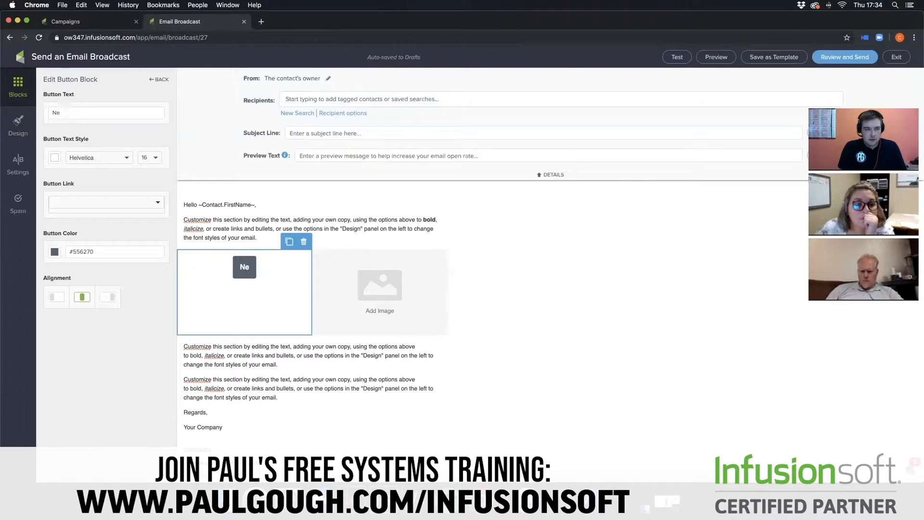
type("Steve's")
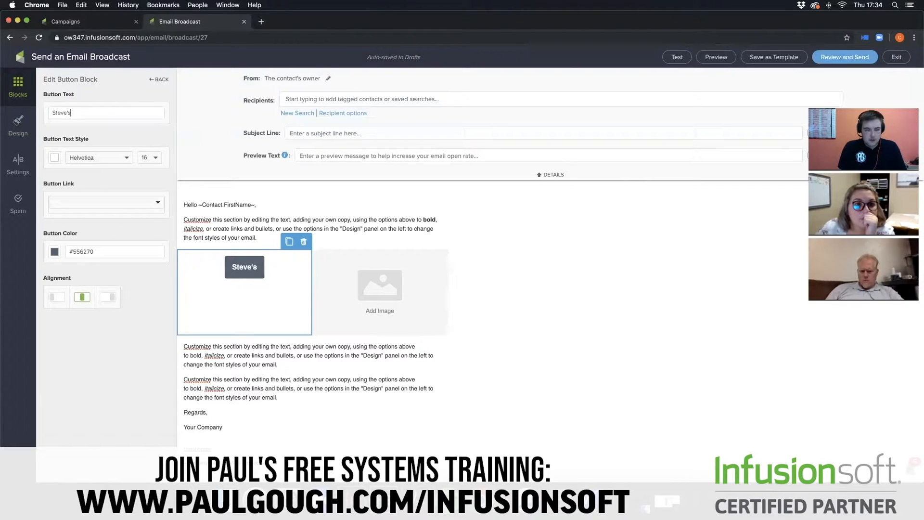
type(" Newspaper A")
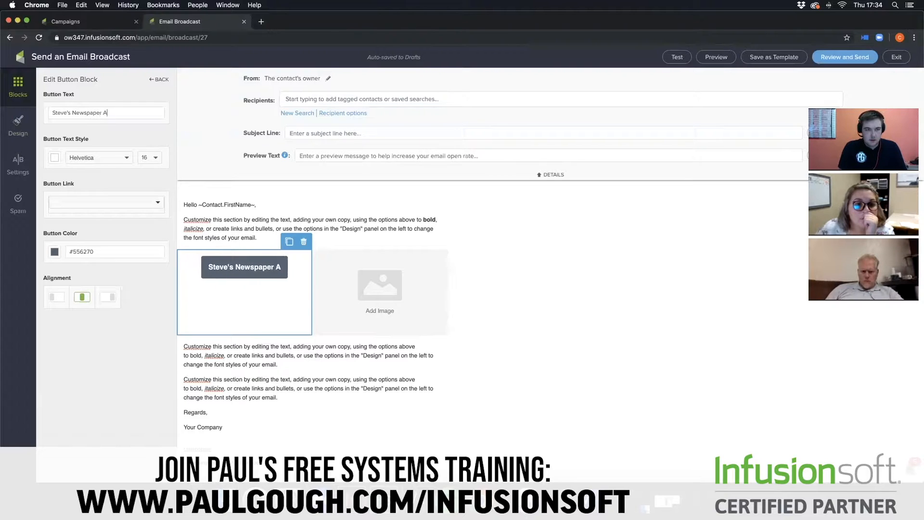
type("rticles")
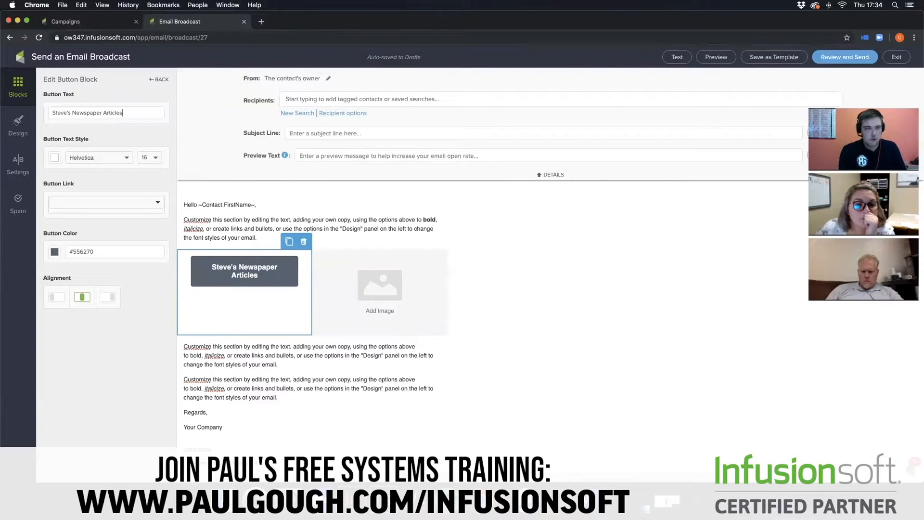
Step: Set the button's link type to URL
left_click(145, 202)
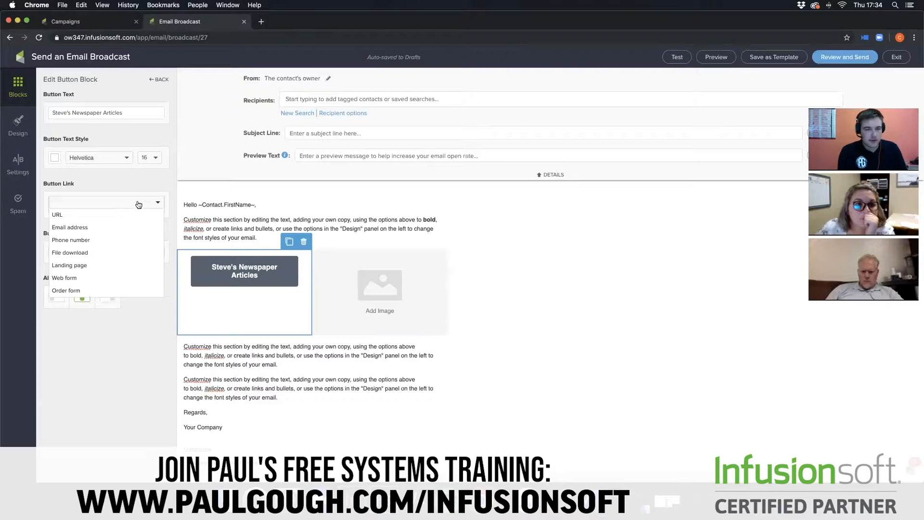
left_click(115, 215)
left_click(115, 217)
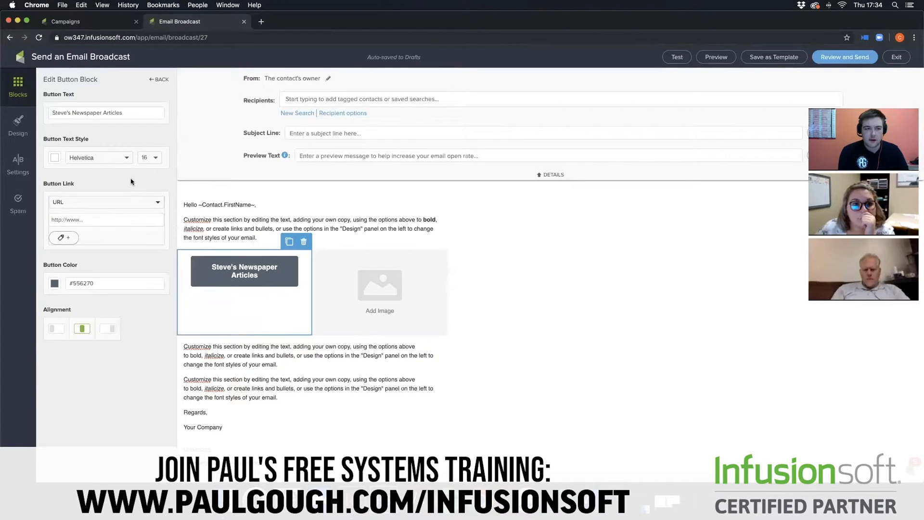
left_click(126, 158)
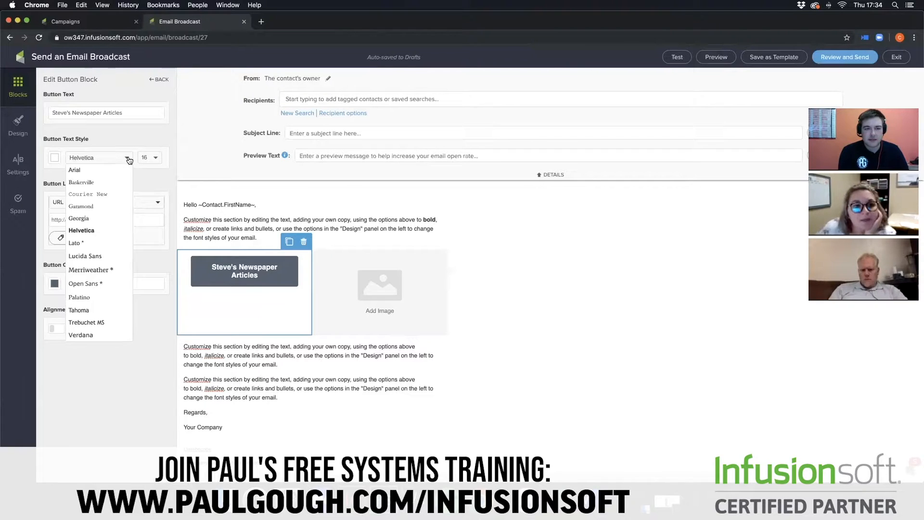
left_click(151, 158)
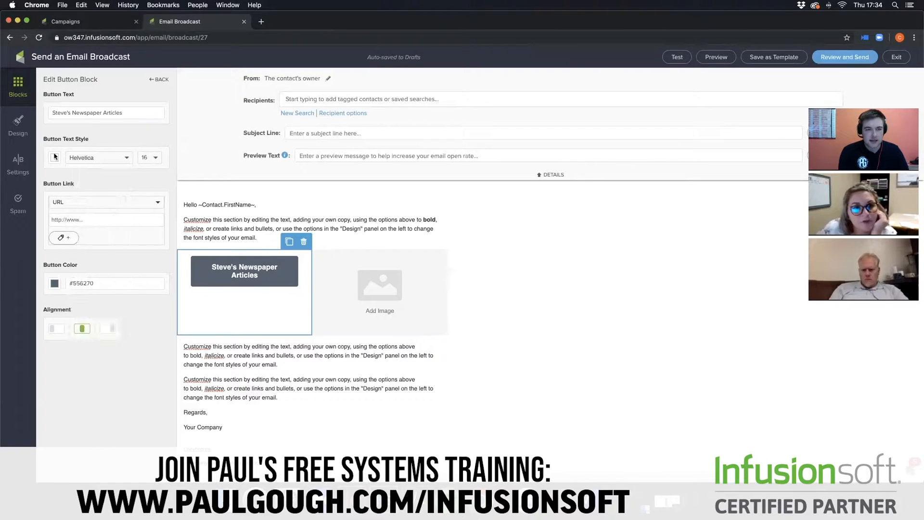
left_click(54, 157)
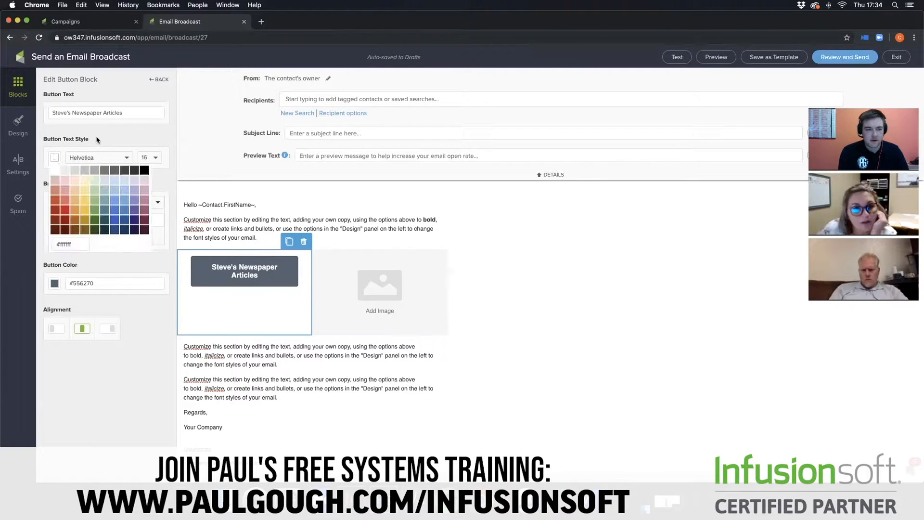
Step: Change the button color to dark green #3A7522
left_click(55, 283)
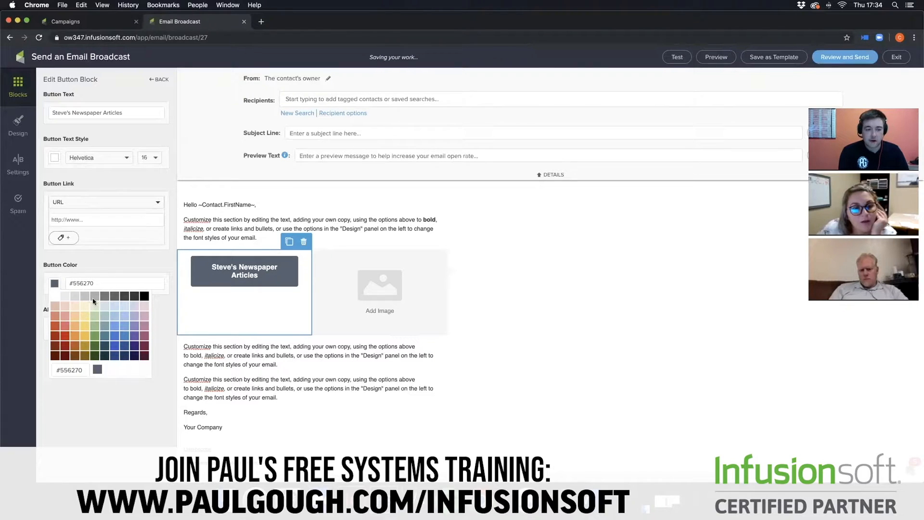
left_click(95, 346)
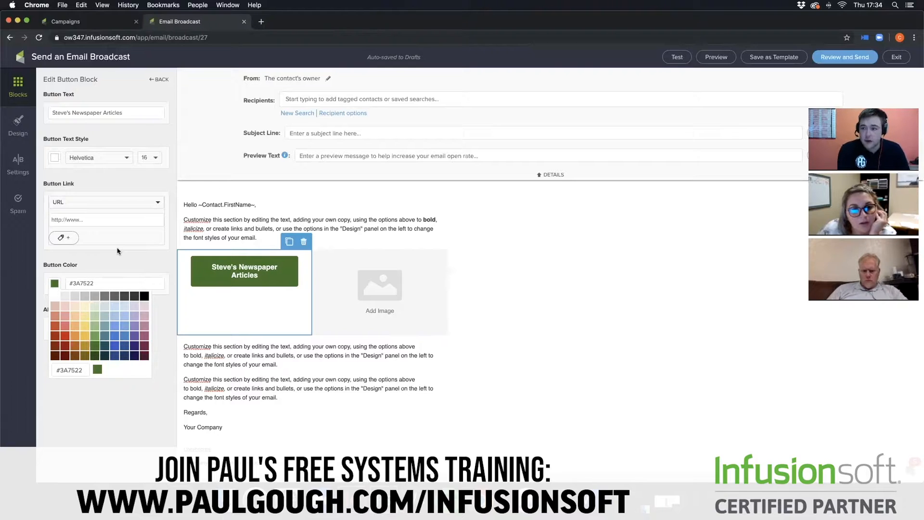
left_click(110, 178)
Step: Set the font of the button's text to Baskerville
left_click(127, 163)
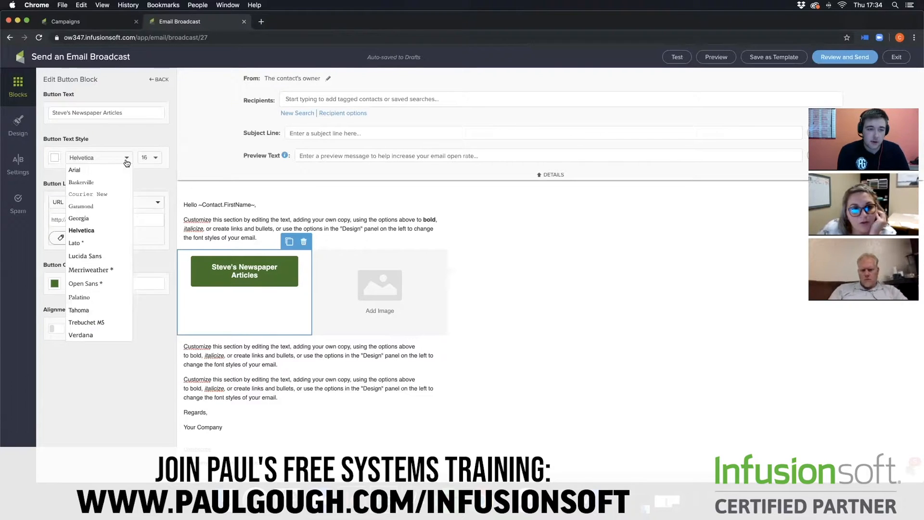
left_click(110, 171)
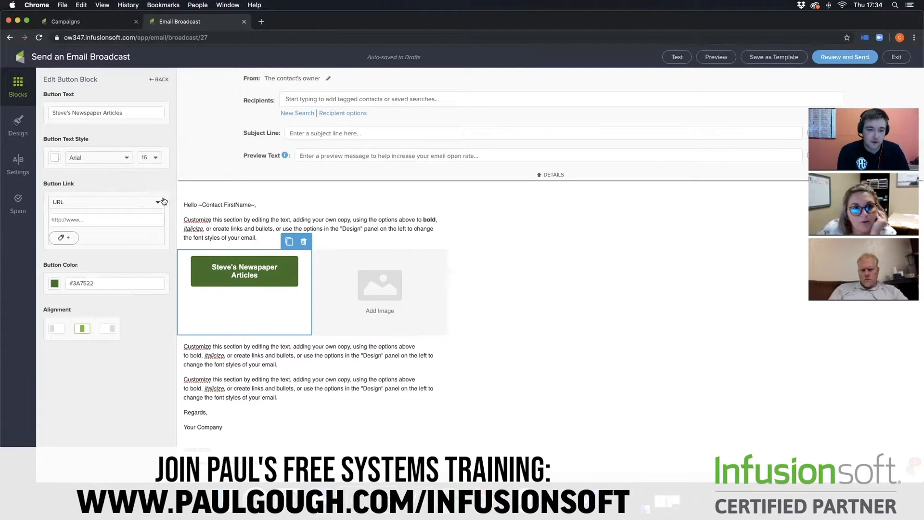
left_click(120, 158)
left_click(106, 183)
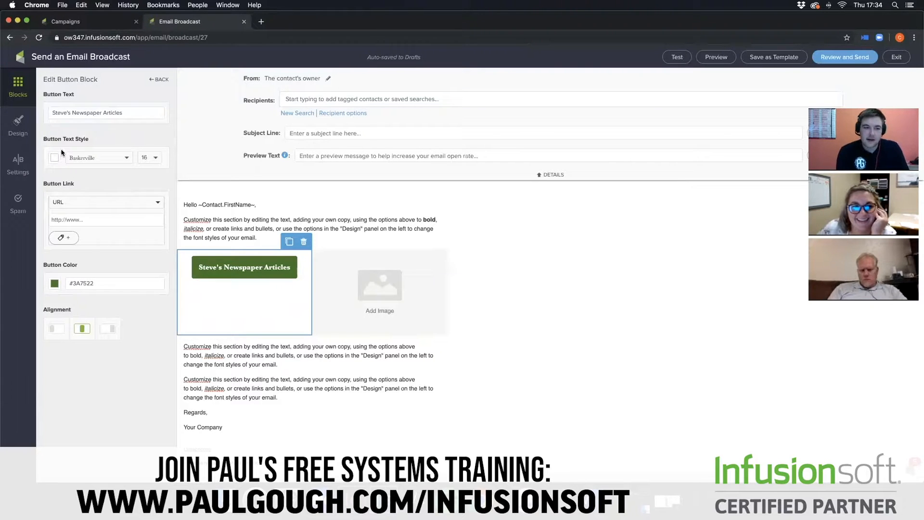
Step: Examine the suggested URLs for the button's link and the tags that can be attached to it
left_click(117, 220)
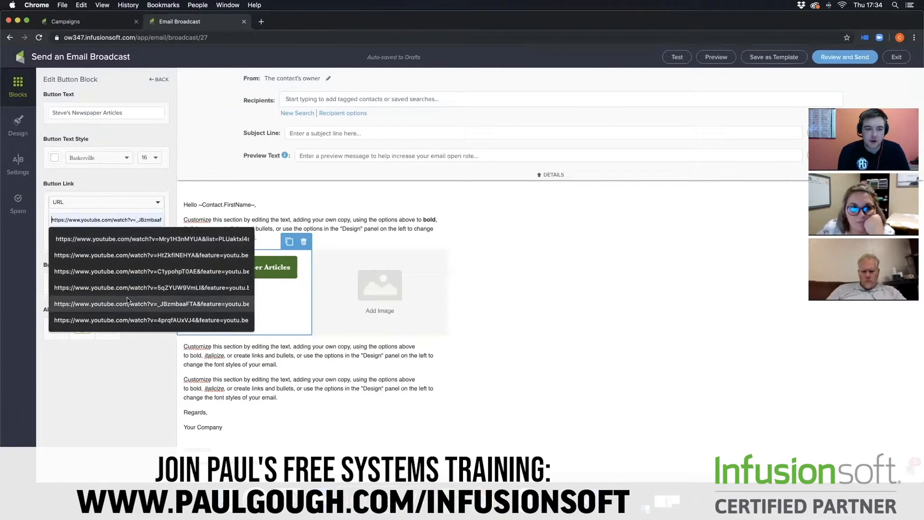
left_click(122, 176)
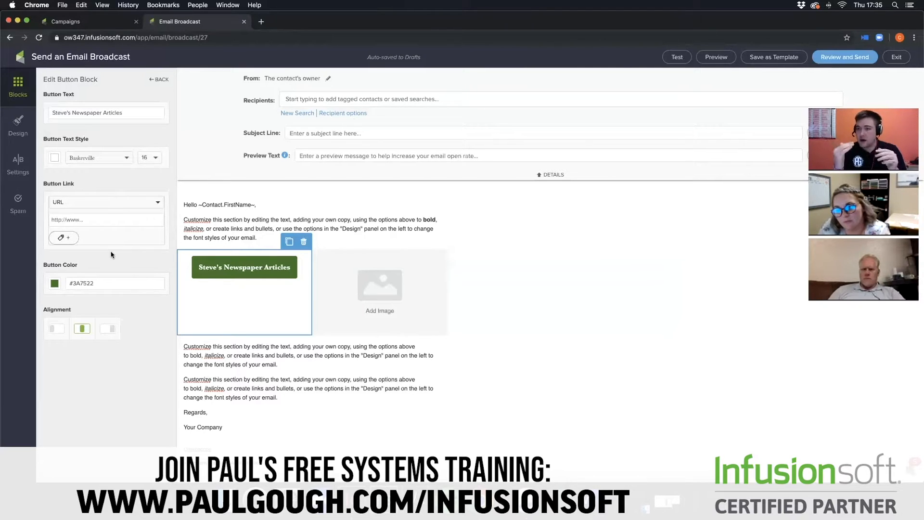
left_click(72, 239)
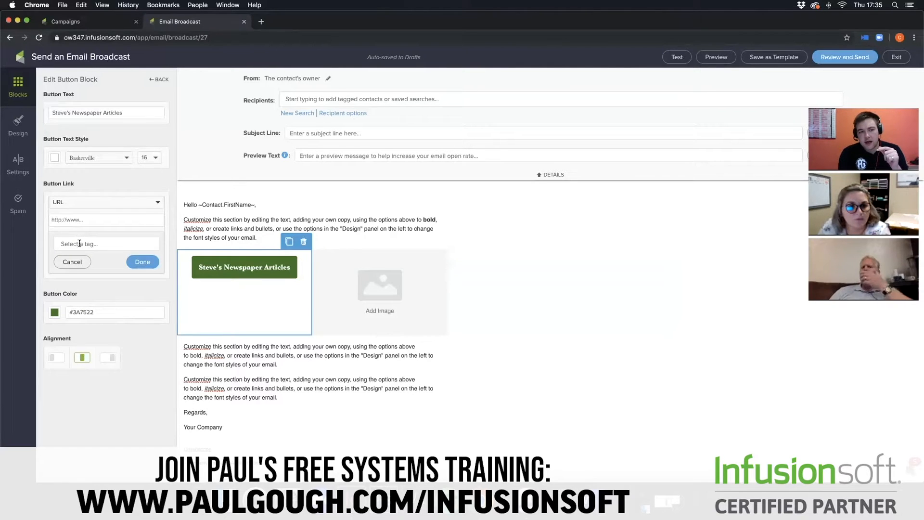
left_click(79, 242)
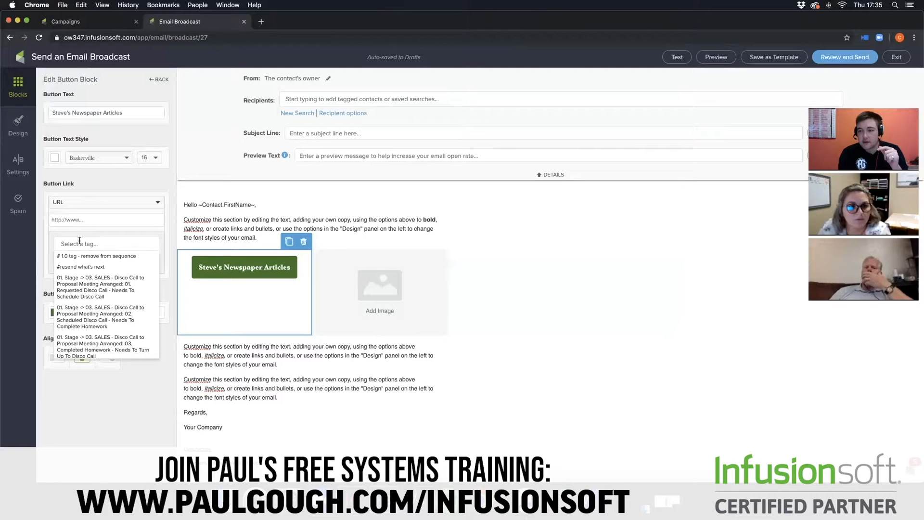
left_click(162, 230)
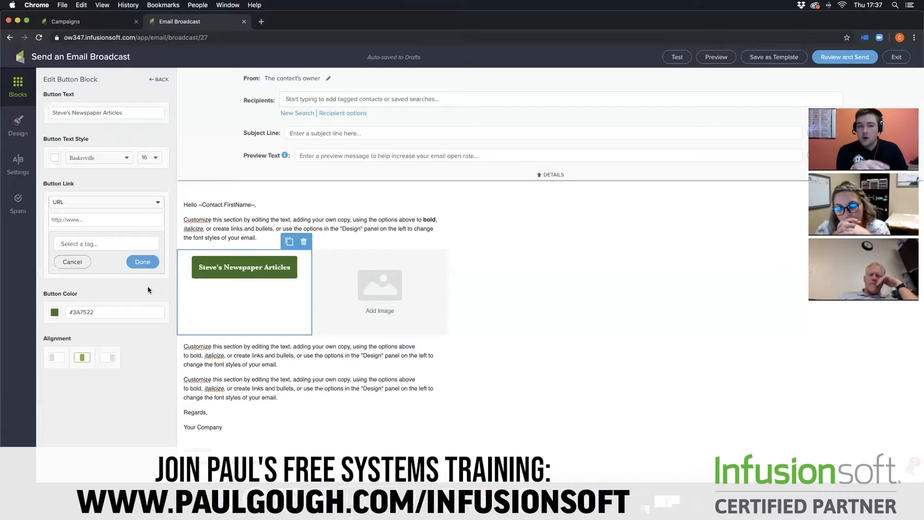
Step: Insert a video block between the button and image row and the paragraphs below it
left_click(159, 79)
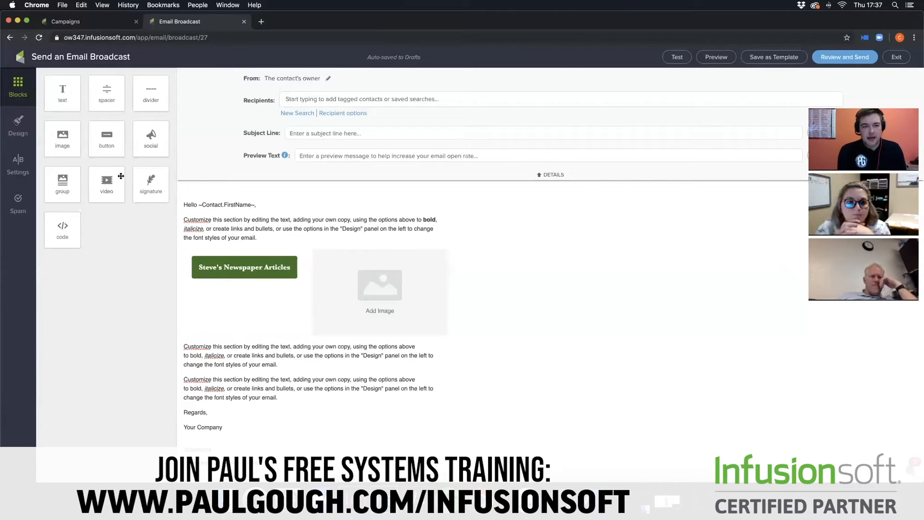
left_click_drag(120, 186, 269, 385)
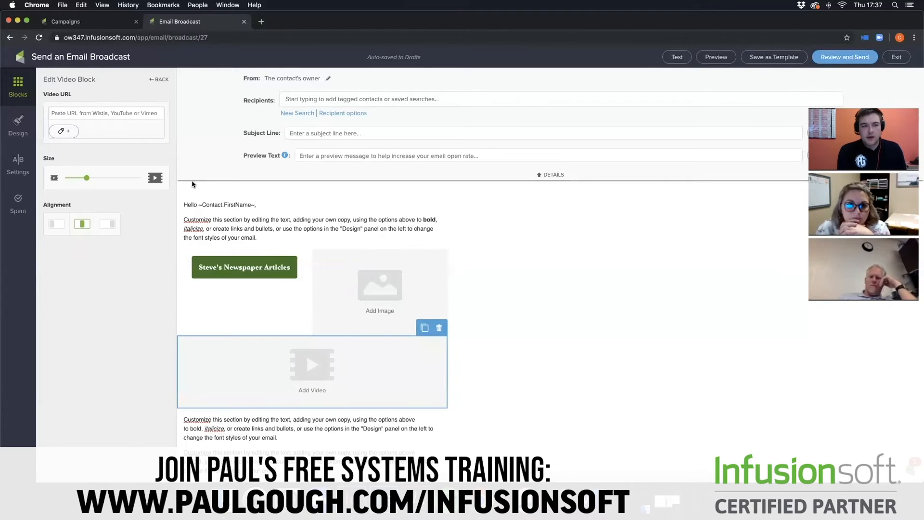